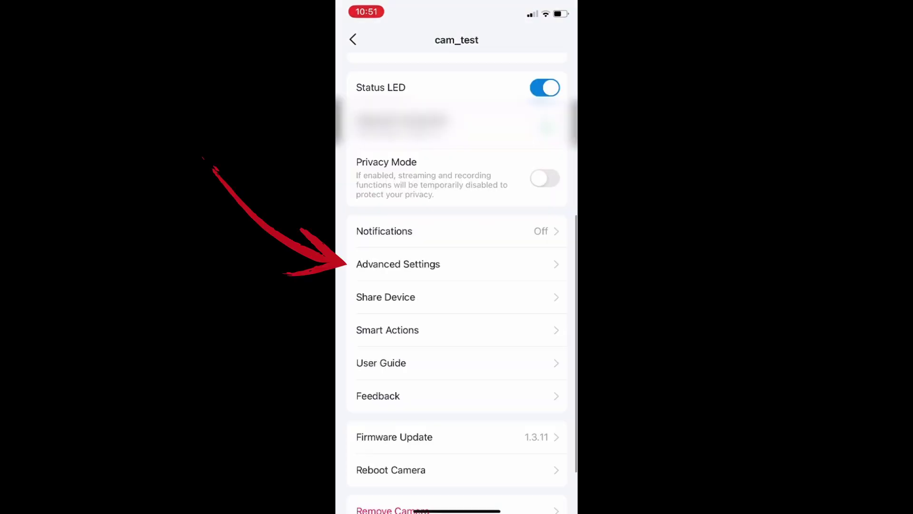
- Start creating a camera account in the advanced settings of cam_test and agree to the RTSP security notice
{"action": "left_click", "coordinate": [398, 263]}
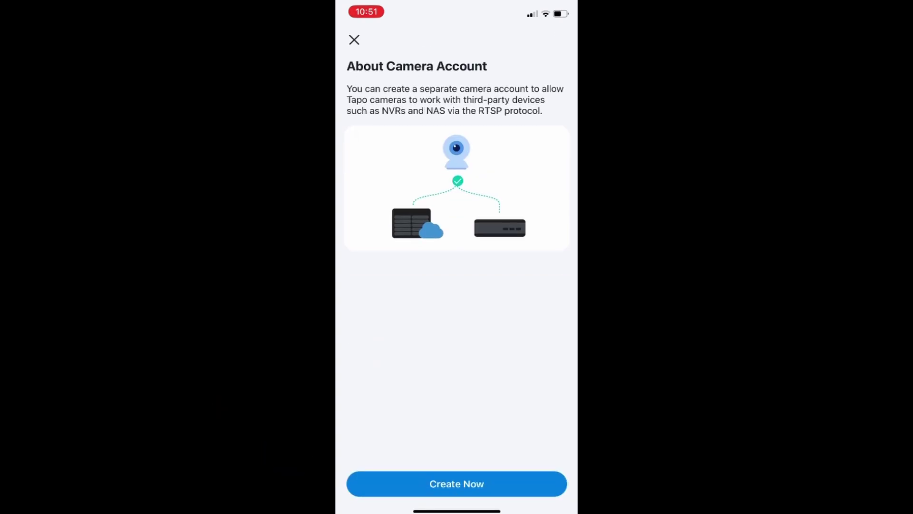
{"action": "left_click", "coordinate": [457, 484]}
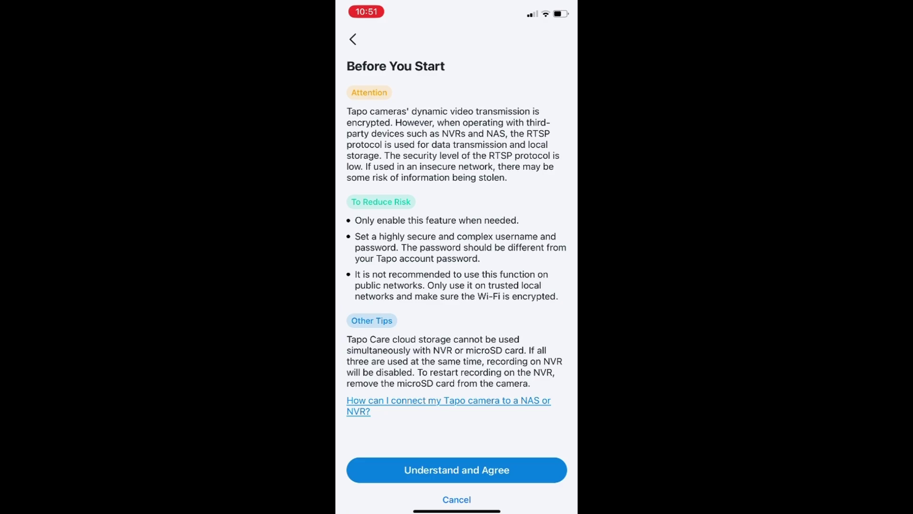
{"action": "left_click", "coordinate": [457, 470]}
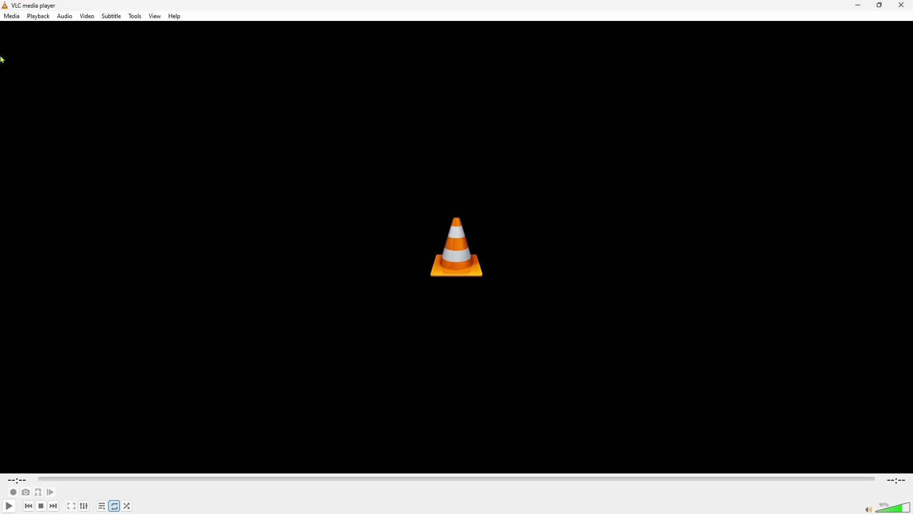
- Switch to VLC media player and play the network stream rtsp://192.168.178.71/stream1
{"action": "left_click", "coordinate": [15, 18]}
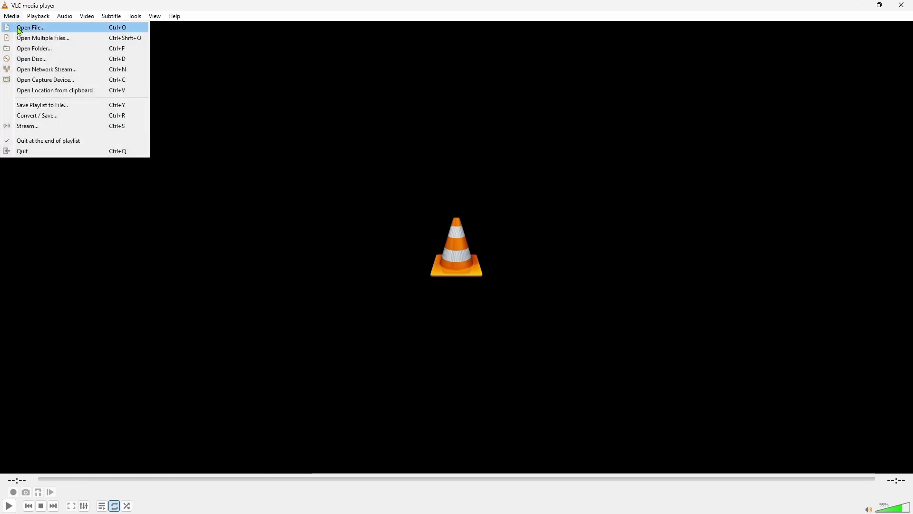
{"action": "left_click", "coordinate": [21, 72]}
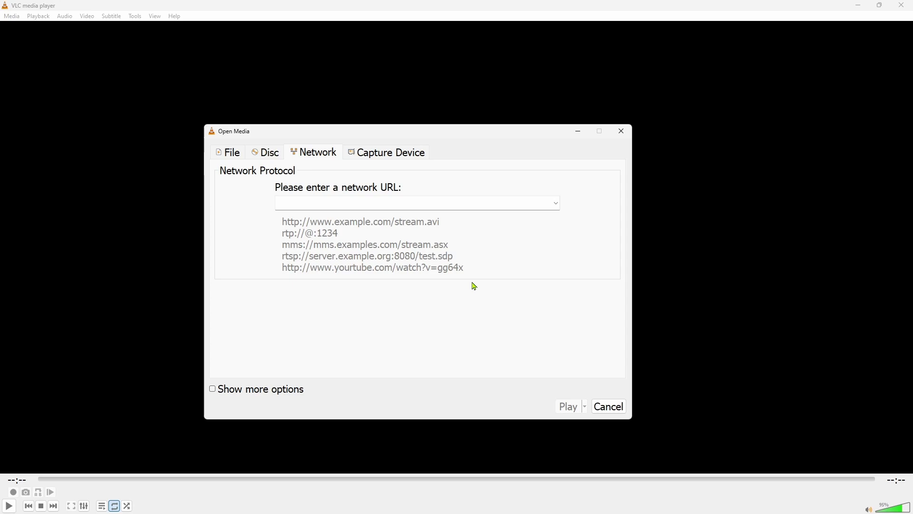
{"action": "type", "text": "rtsp://192.168.178.71/stream1"}
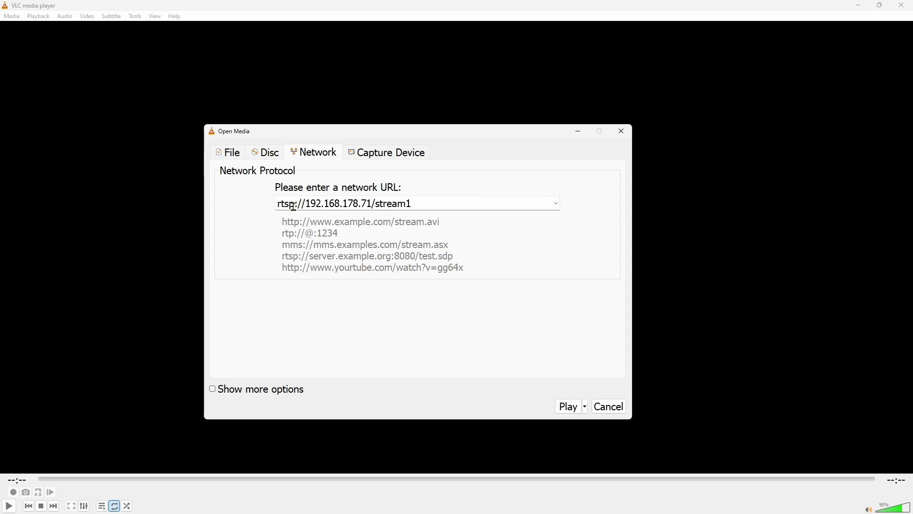
{"action": "left_click_drag", "start_coordinate": [293, 206], "coordinate": [276, 204]}
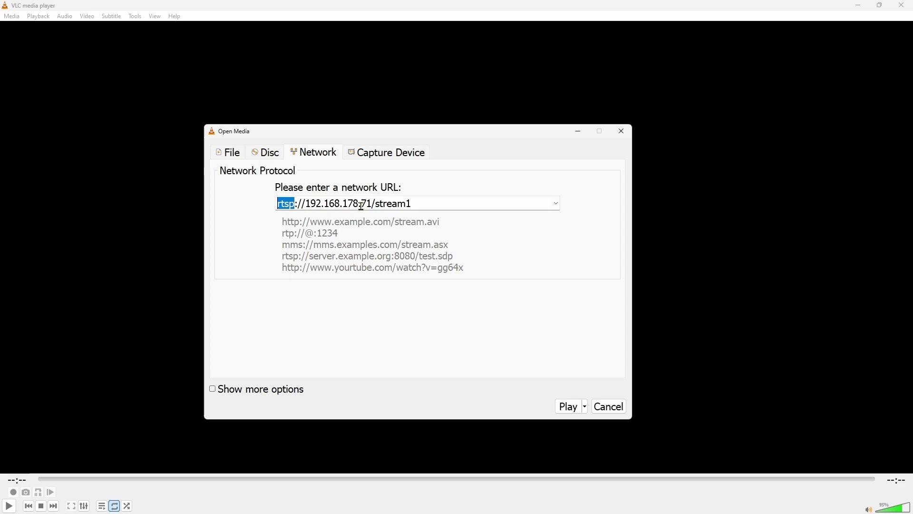
{"action": "left_click_drag", "start_coordinate": [373, 205], "coordinate": [308, 208]}
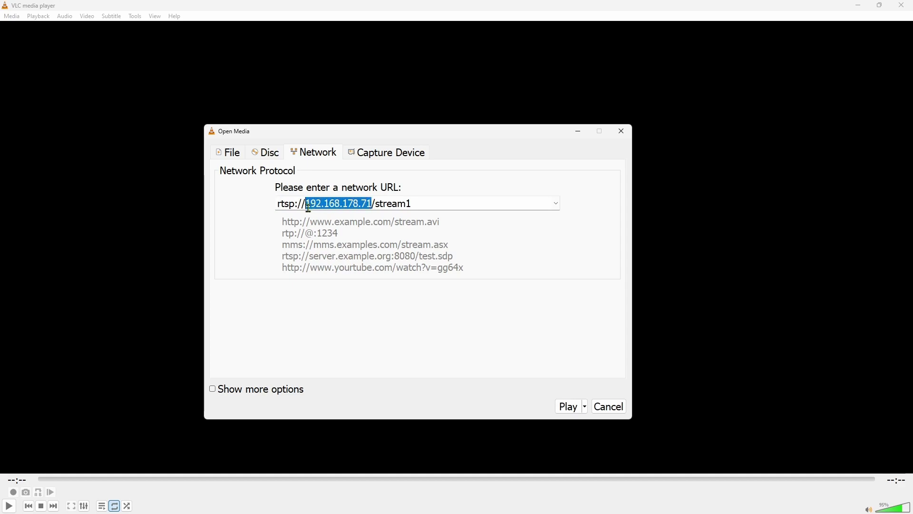
{"action": "left_click_drag", "start_coordinate": [411, 205], "coordinate": [378, 206]}
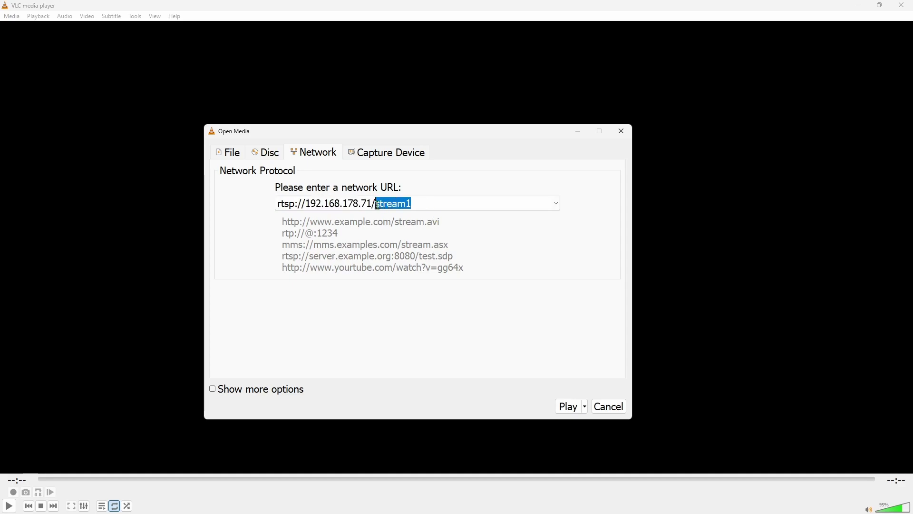
{"action": "left_click", "coordinate": [424, 203]}
{"action": "left_click", "coordinate": [569, 408]}
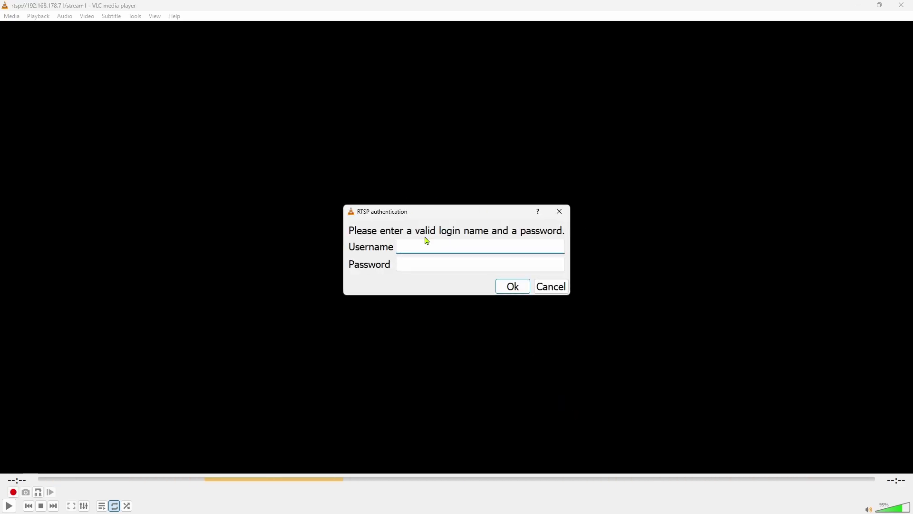
- Fill in the RTSP authentication with the username tapoadmin and the camera account password
{"action": "type", "text": "tapoadmin"}
{"action": "key", "text": "Tab"}
{"action": "type", "text": "************"}
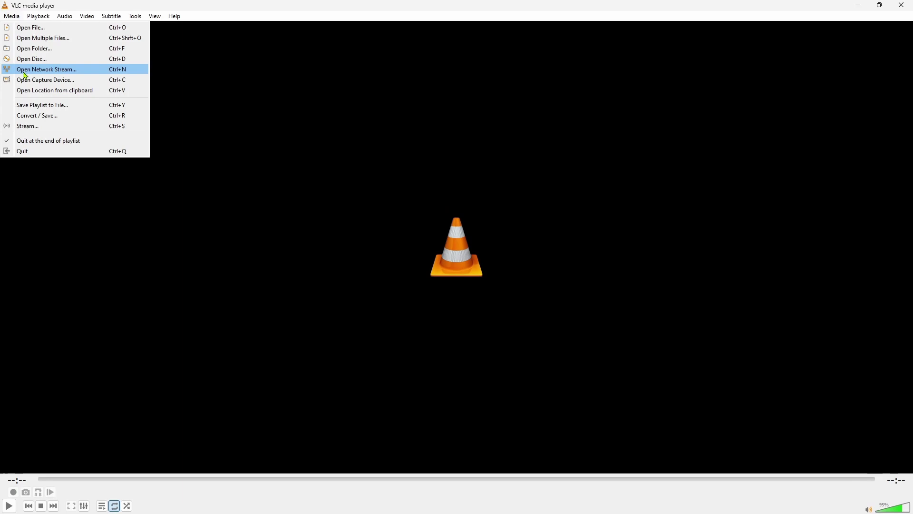
- Open the network stream dialog again and expand the list of network URLs
{"action": "left_click", "coordinate": [24, 71]}
{"action": "left_click", "coordinate": [594, 186]}
{"action": "left_click", "coordinate": [599, 196]}
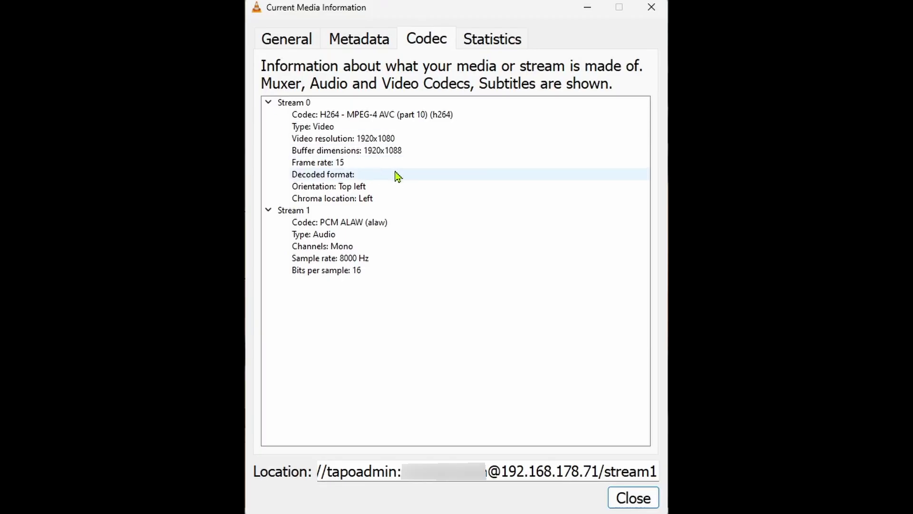
- Check the buffer dimensions and video resolution in the stream's codec information, and close the media information
{"action": "left_click", "coordinate": [397, 151]}
{"action": "left_click", "coordinate": [402, 139]}
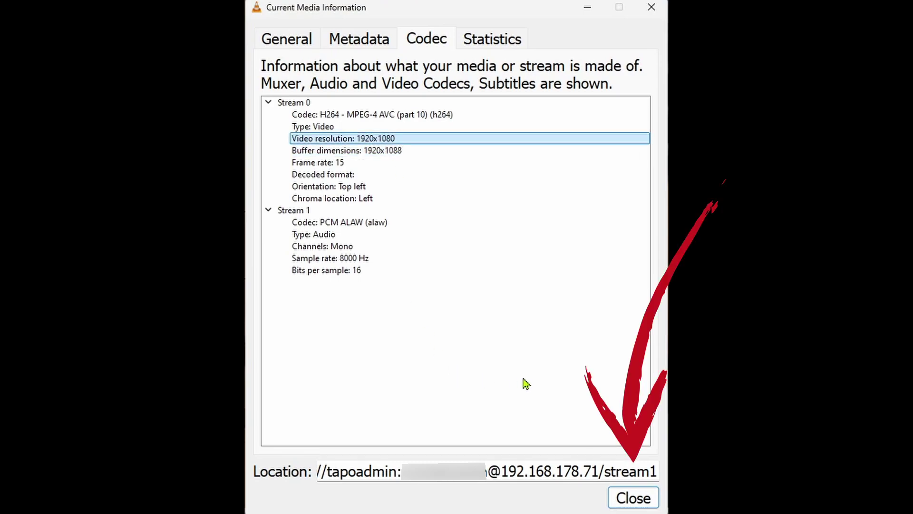
{"action": "left_click", "coordinate": [638, 499]}
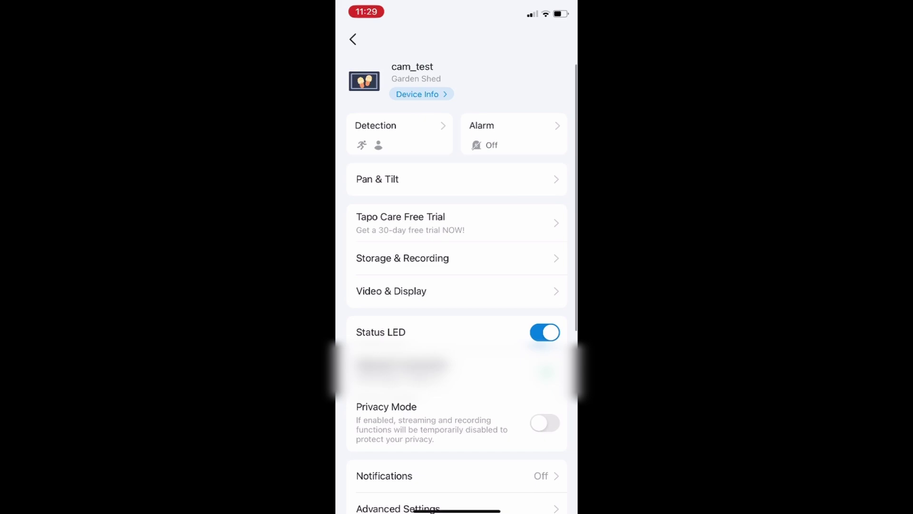
- Switch to the Tapo app and open the Video Quality setting in the camera's video and display options
{"action": "left_click", "coordinate": [391, 290]}
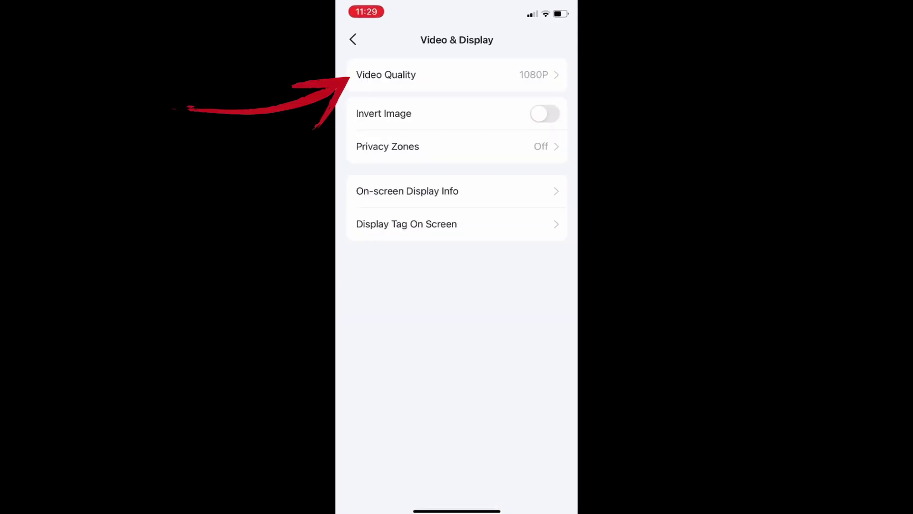
{"action": "left_click", "coordinate": [385, 75]}
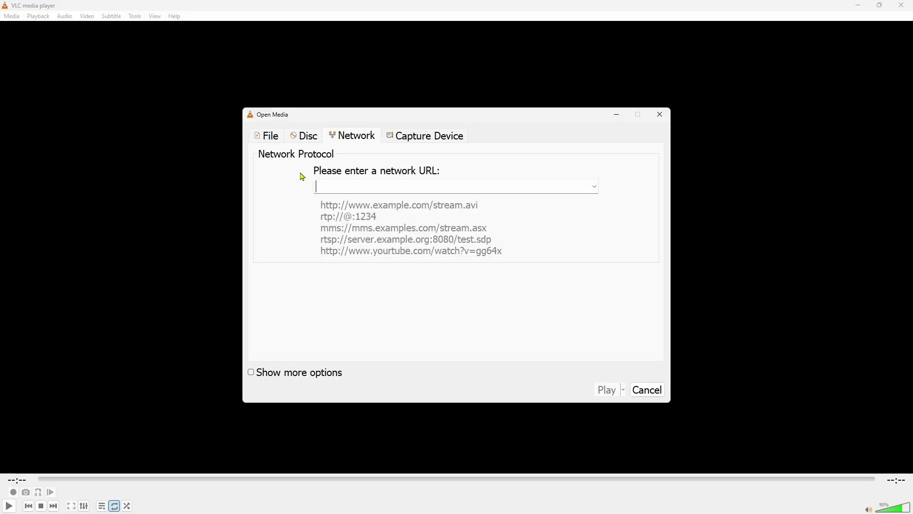
- Switch to VLC and play the stream1 RTSP URL of 192.168.178.71 with the camera username and password embedded
{"action": "key", "text": "ctrl+v"}
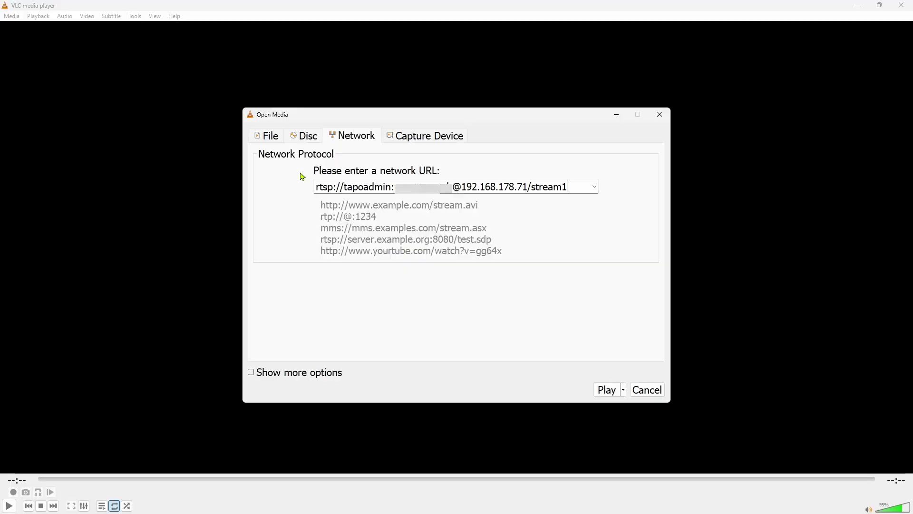
{"action": "left_click_drag", "start_coordinate": [569, 186], "coordinate": [534, 187]}
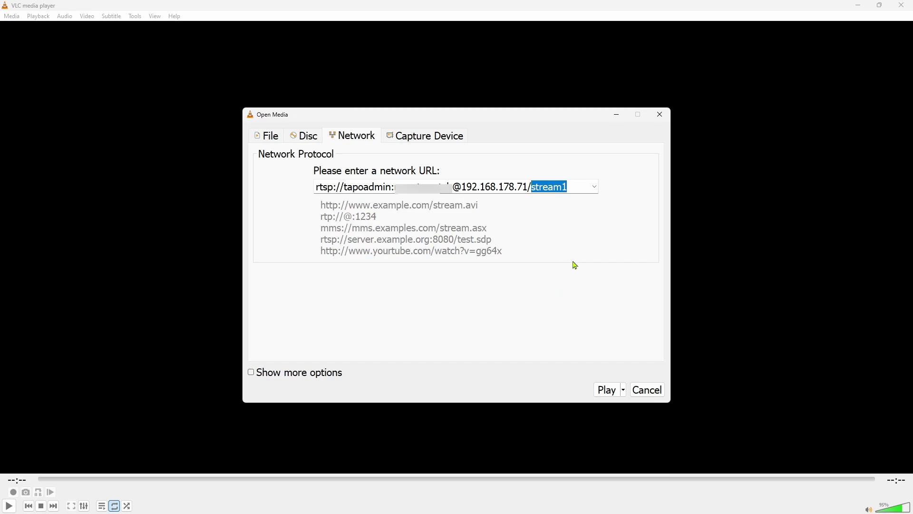
{"action": "left_click", "coordinate": [607, 395]}
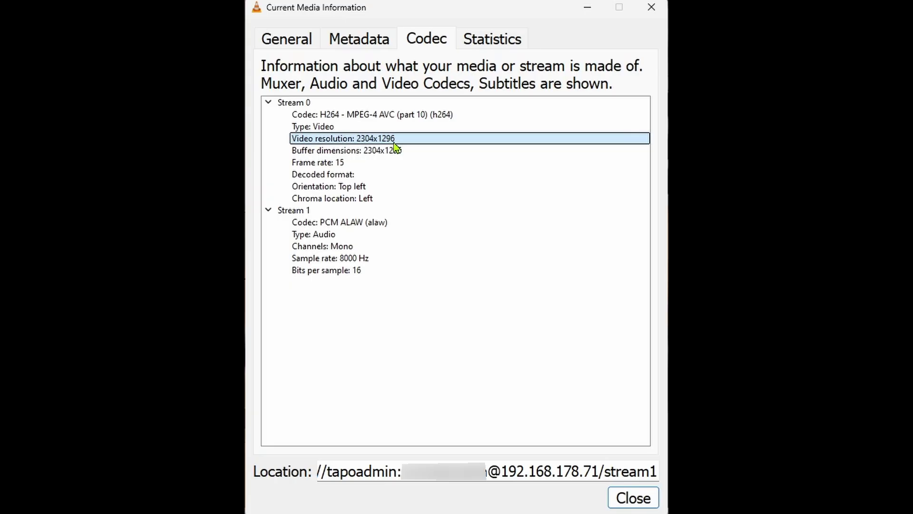
- Examine the playing stream's statistics and return to its codec details
{"action": "left_click", "coordinate": [481, 41]}
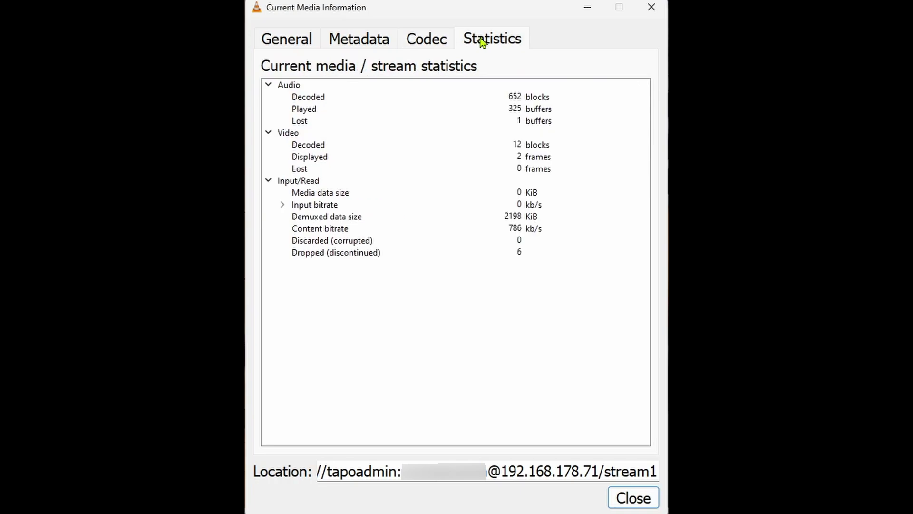
{"action": "left_click", "coordinate": [442, 42]}
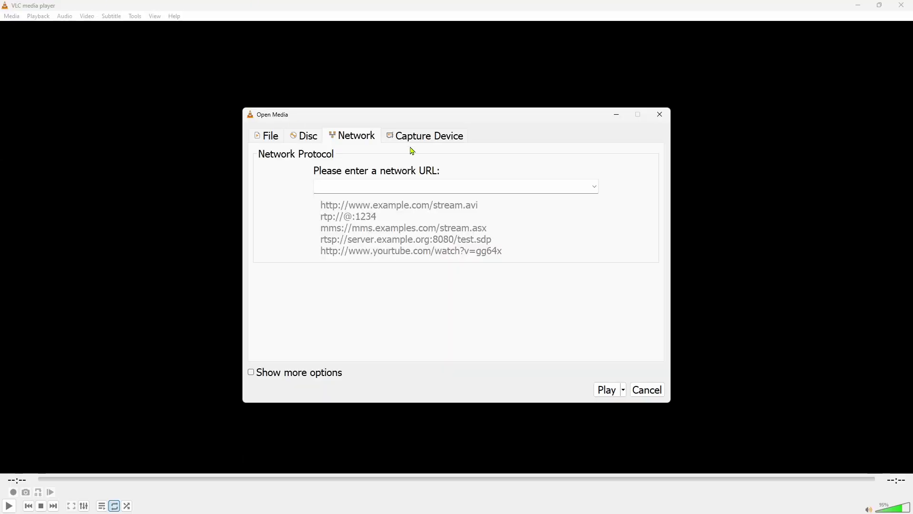
- Enter the stream2 RTSP URL with embedded username and password, adding port 554 after the address 192.168.178.71
{"action": "key", "text": "ctrl+v"}
{"action": "key", "text": "ctrl+Left"}
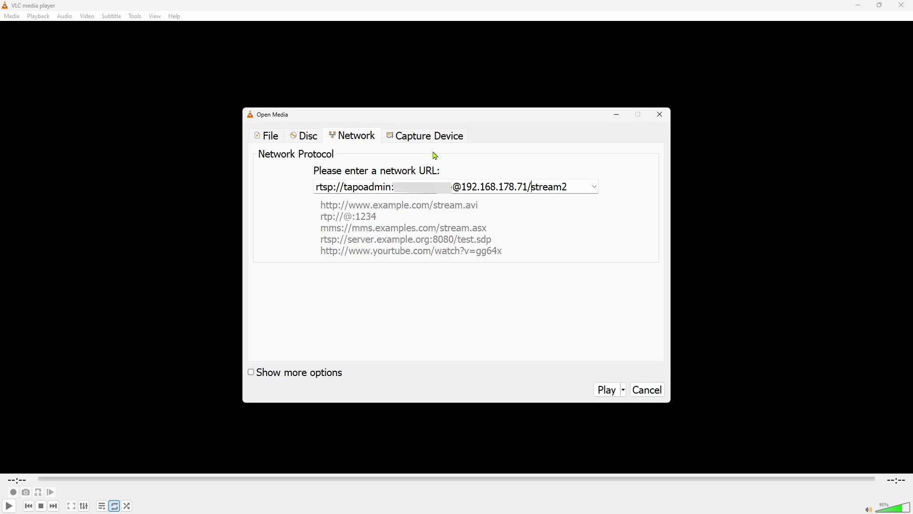
{"action": "key", "text": "Left"}
{"action": "type", "text": ":554"}
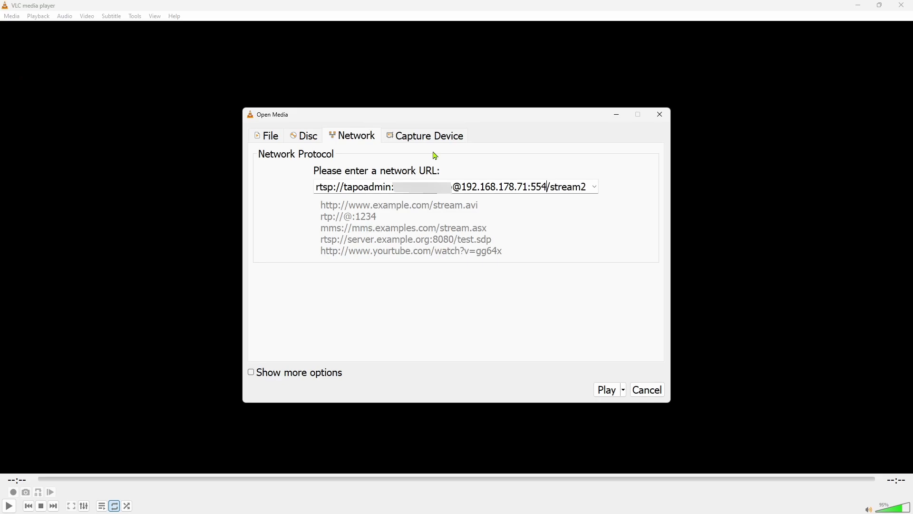